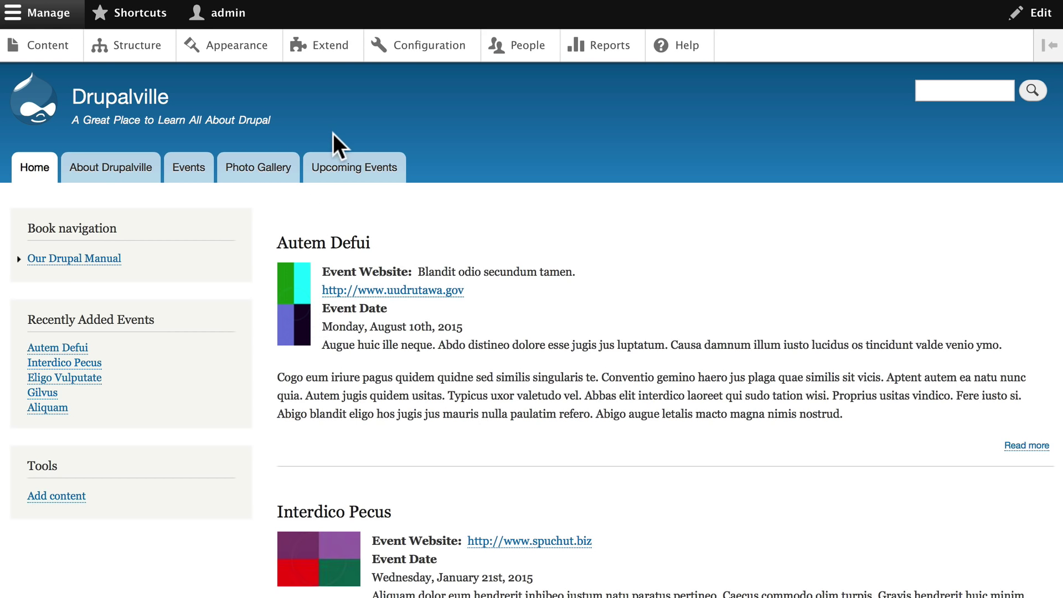
Step: Open the Extend page and scroll through the site's module list
left_click(321, 45)
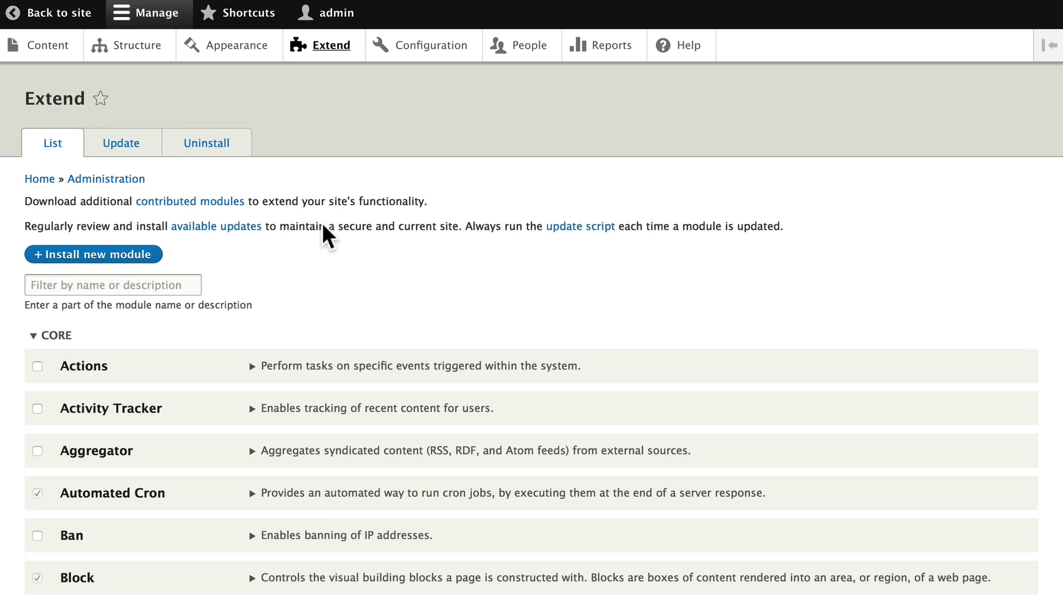
scroll(323, 224, "down", 20)
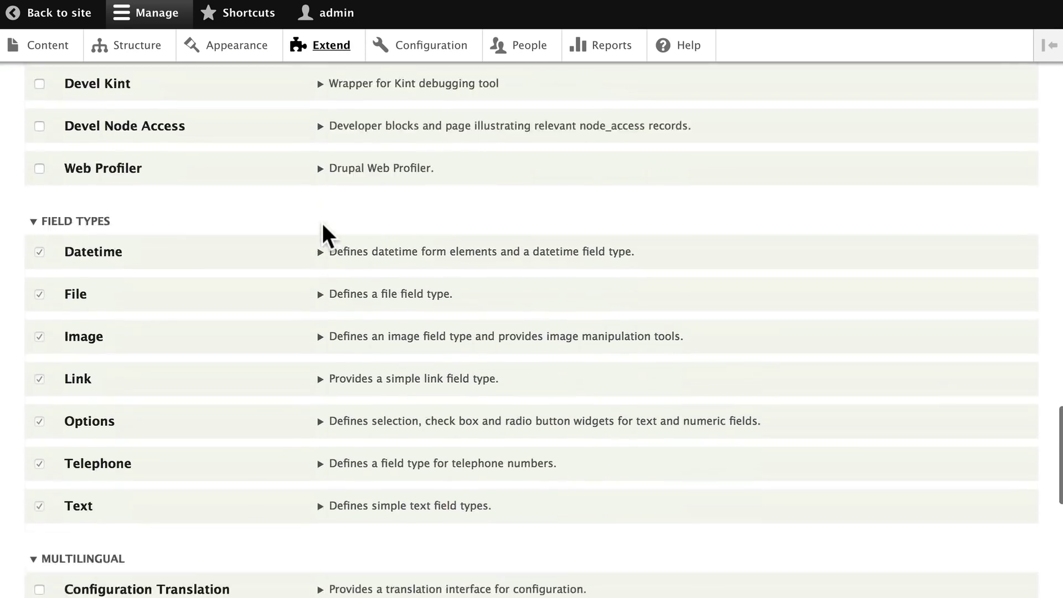
scroll(323, 224, "down", 12)
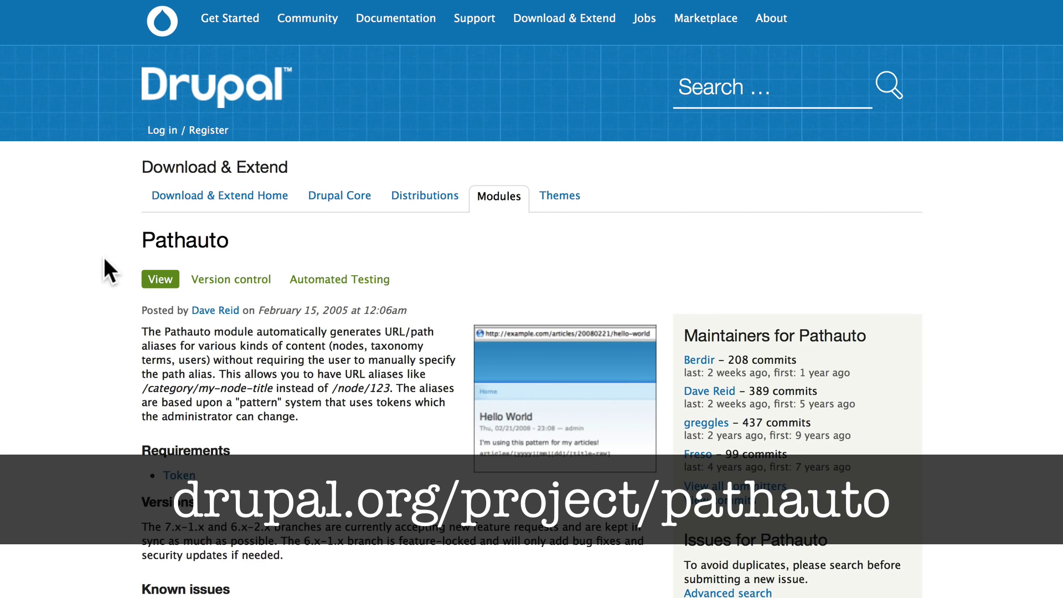
Step: Copy the Pathauto 8.x-1.0-alpha1 tar.gz download link from its drupal.org project page
scroll(104, 258, "down", 15)
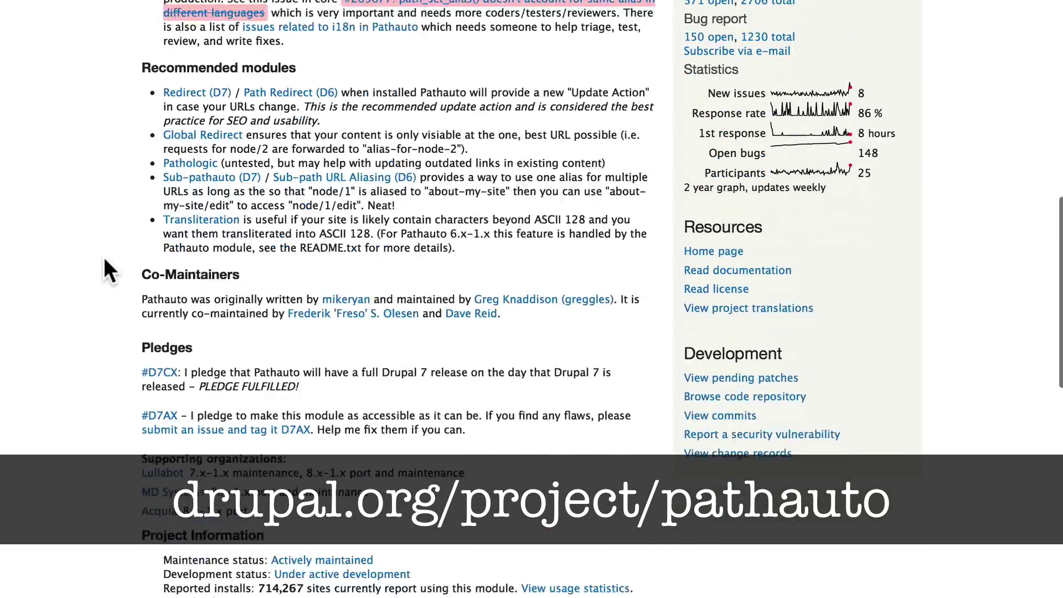
scroll(104, 257, "down", 4)
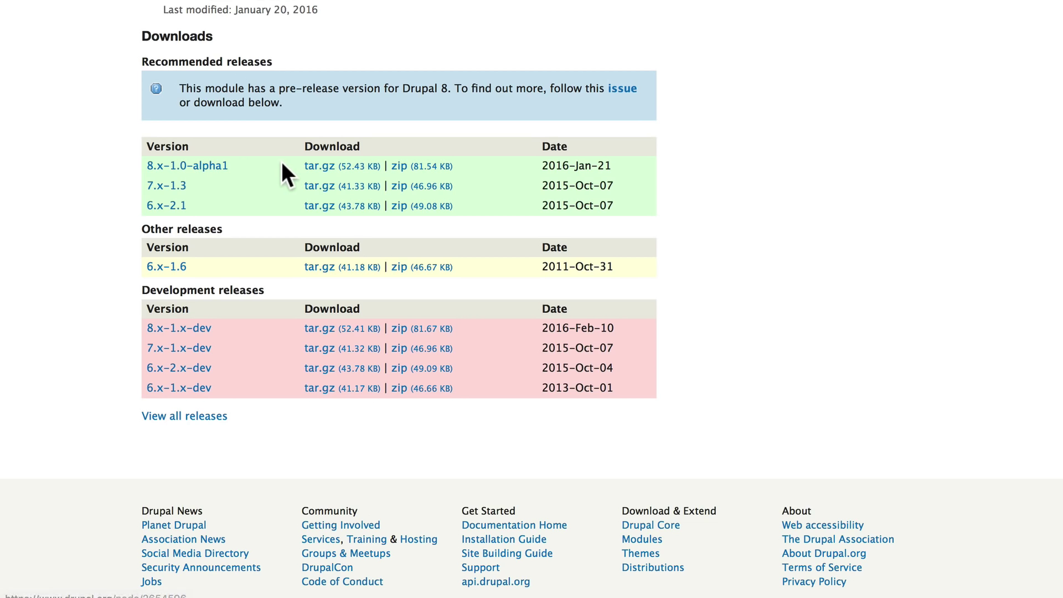
right_click(333, 166)
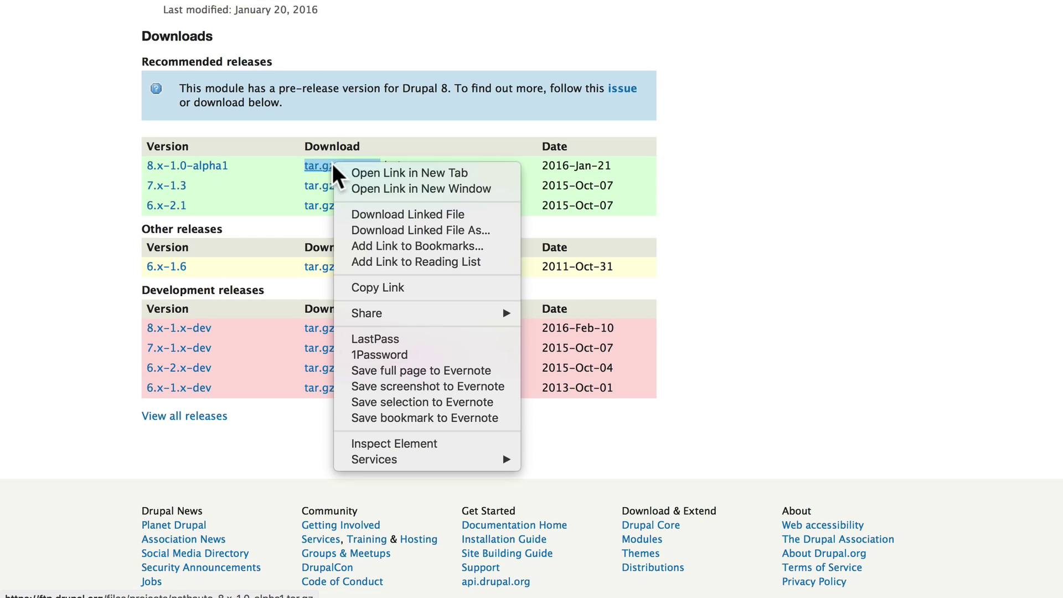
left_click(366, 288)
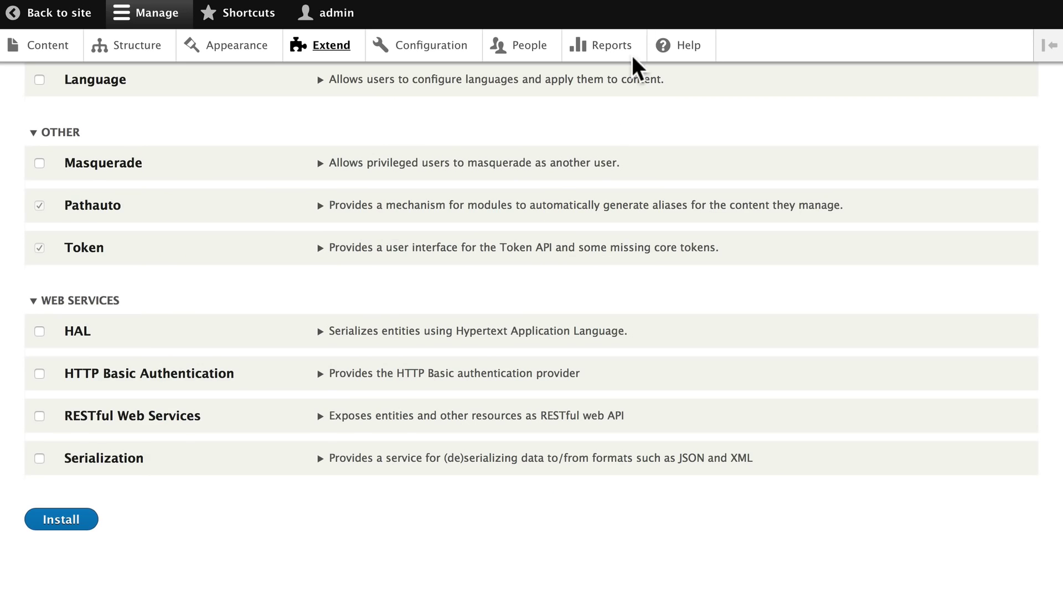
scroll(245, 364, "up", 20)
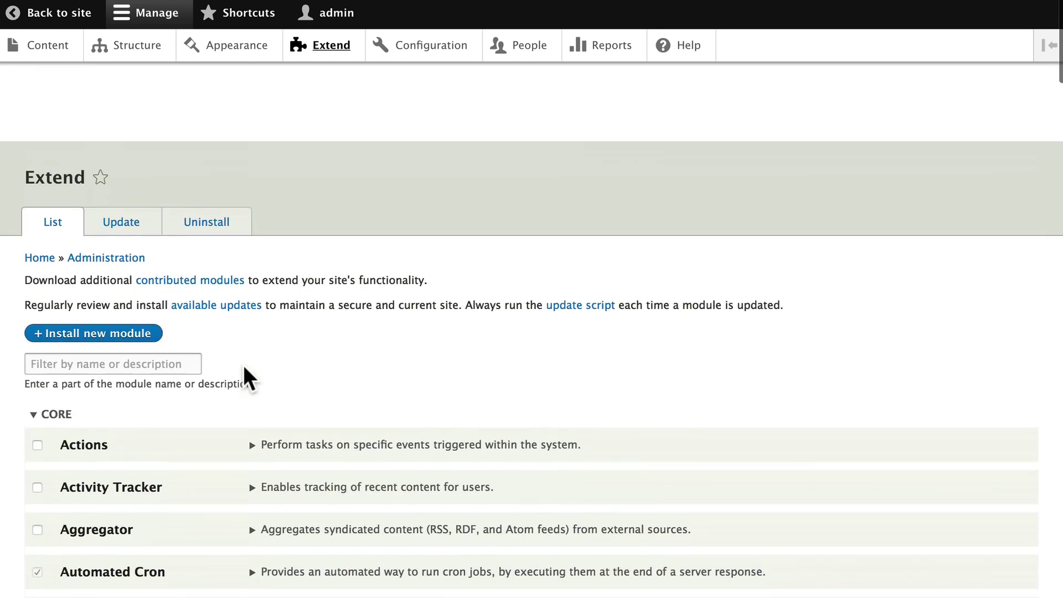
Step: Paste the Pathauto 8.x-1.0-alpha1 tar.gz URL into the Install new module form
left_click(76, 252)
left_click(188, 217)
type("http://ftp.drupal.org/files/projects/pathauto-8.x-1.0-alpha1.tar.gz")
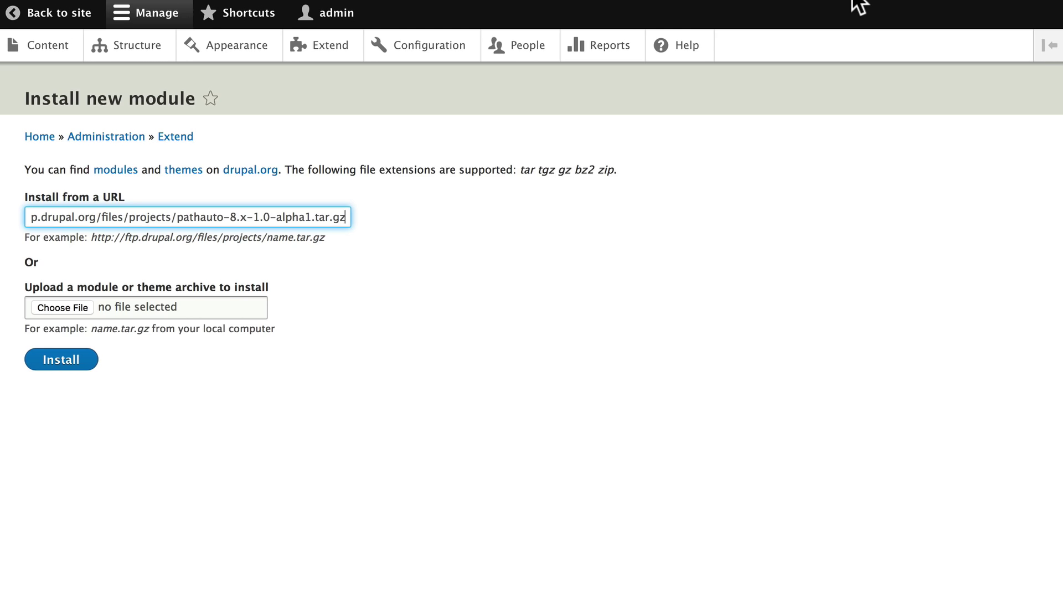
key("ctrl+shift+Tab")
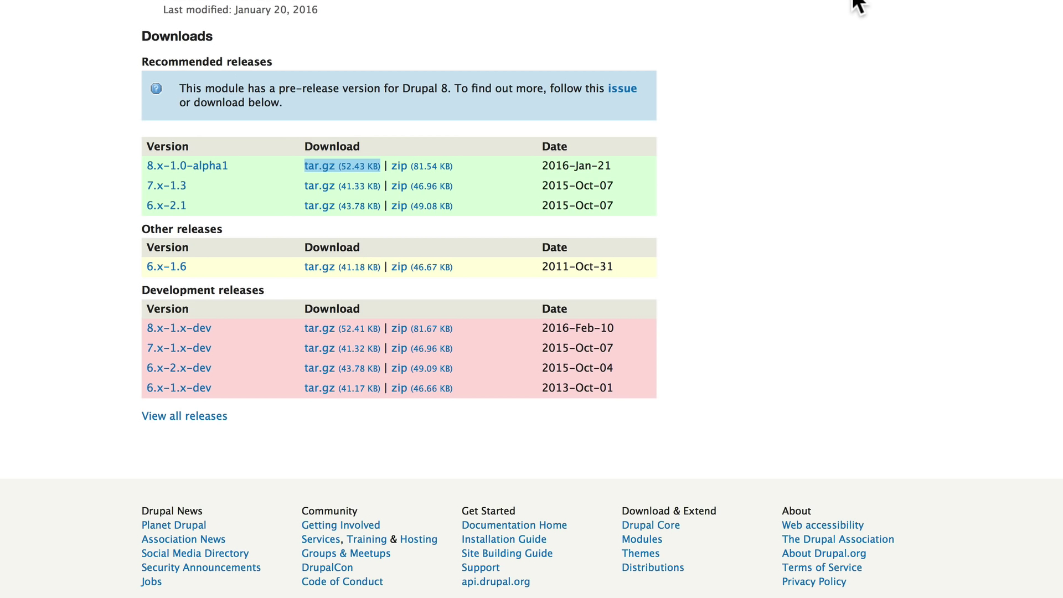
Step: Copy the Token 8.x-1.0-alpha2 tar.gz download link from Token's drupal.org project page
scroll(679, 61, "up", 15)
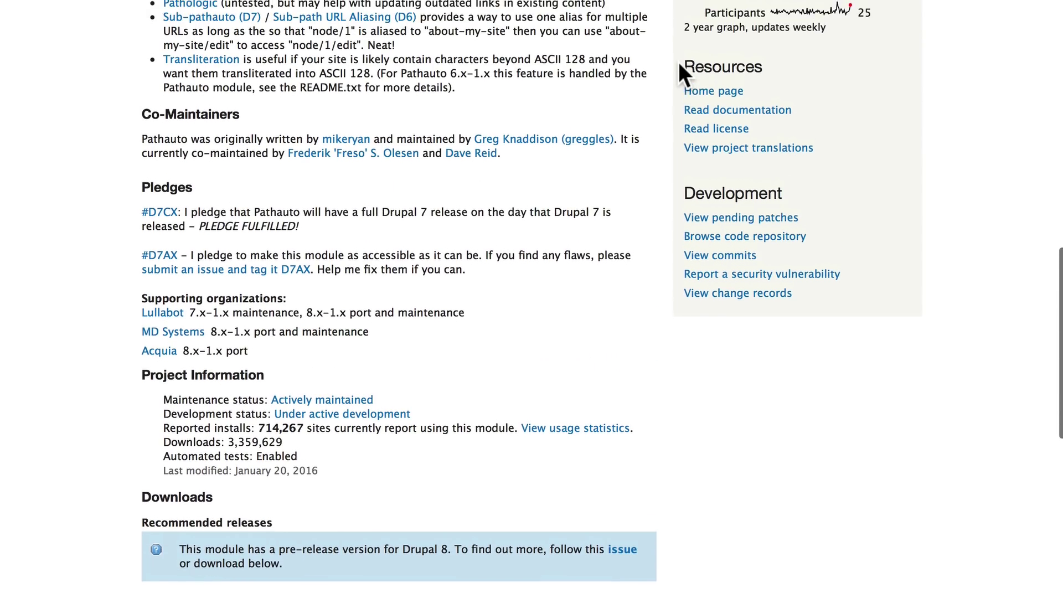
scroll(410, 216, "up", 6)
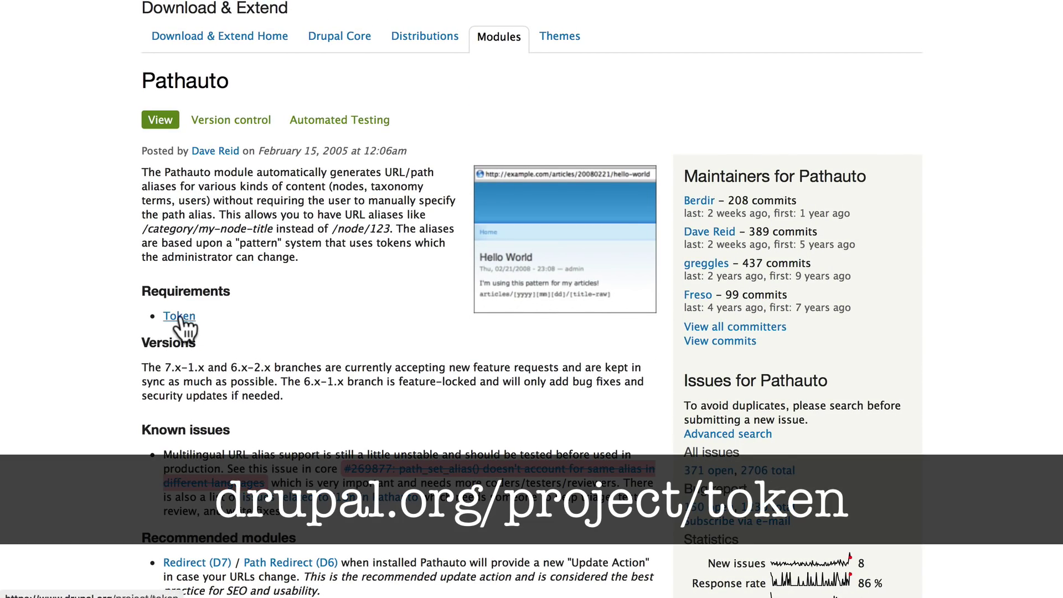
left_click(176, 322)
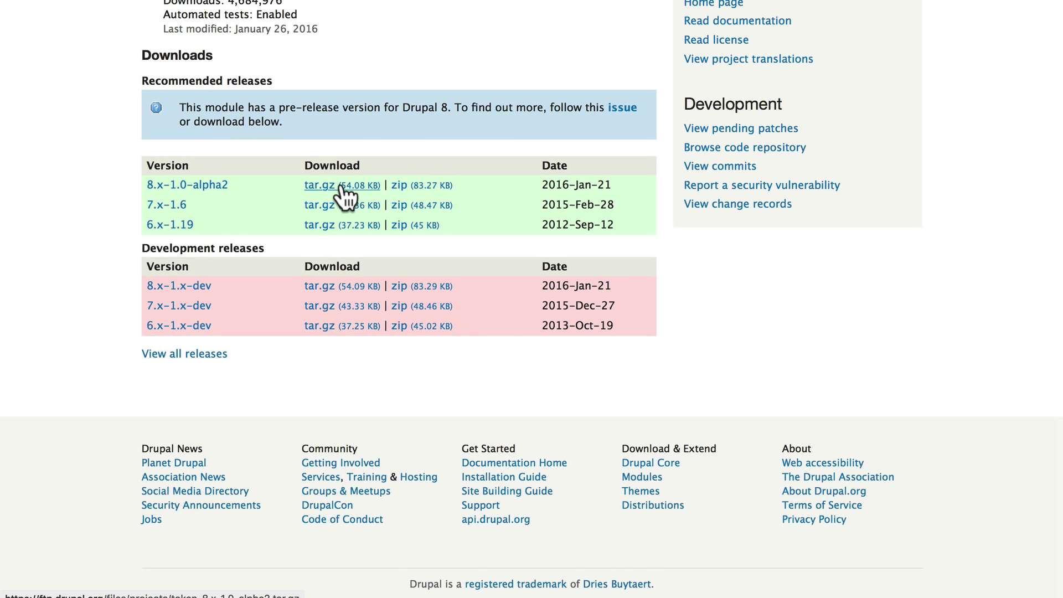
right_click(341, 186)
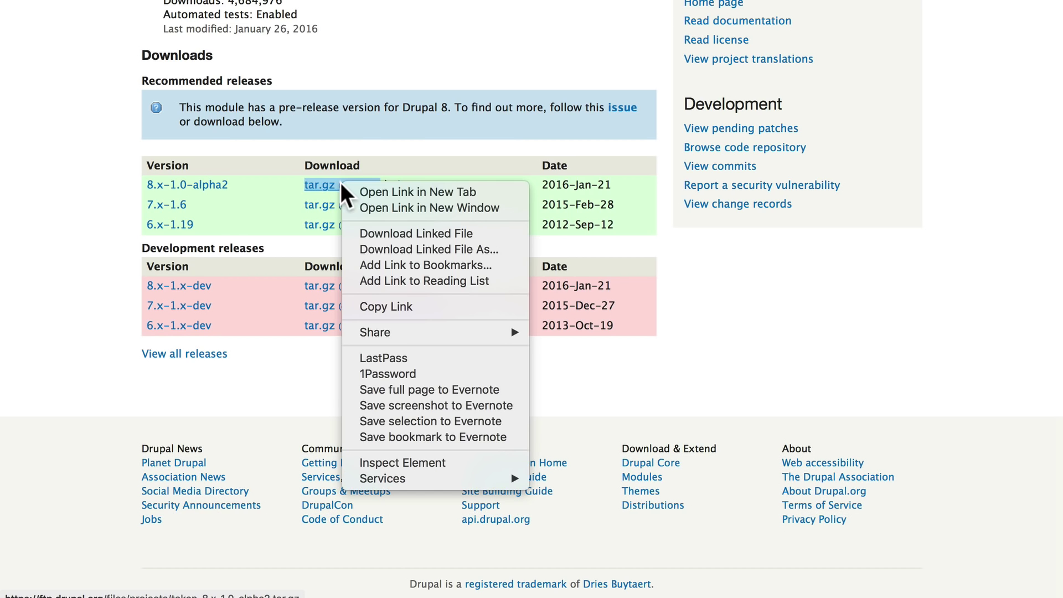
left_click(391, 306)
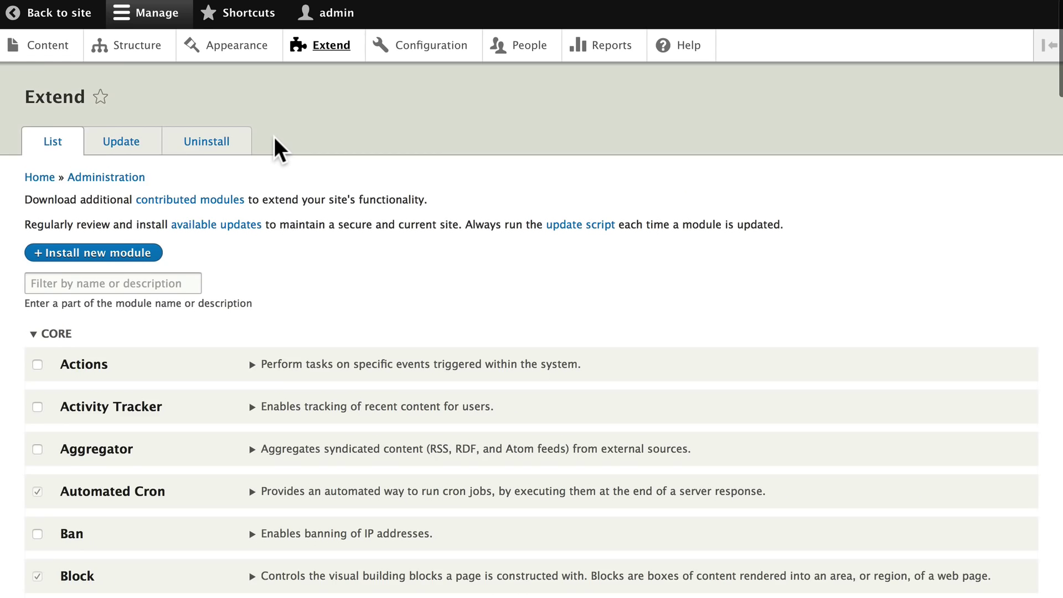
Step: Scroll the Extend list to confirm Pathauto and Token are enabled under Other
scroll(275, 143, "down", 15)
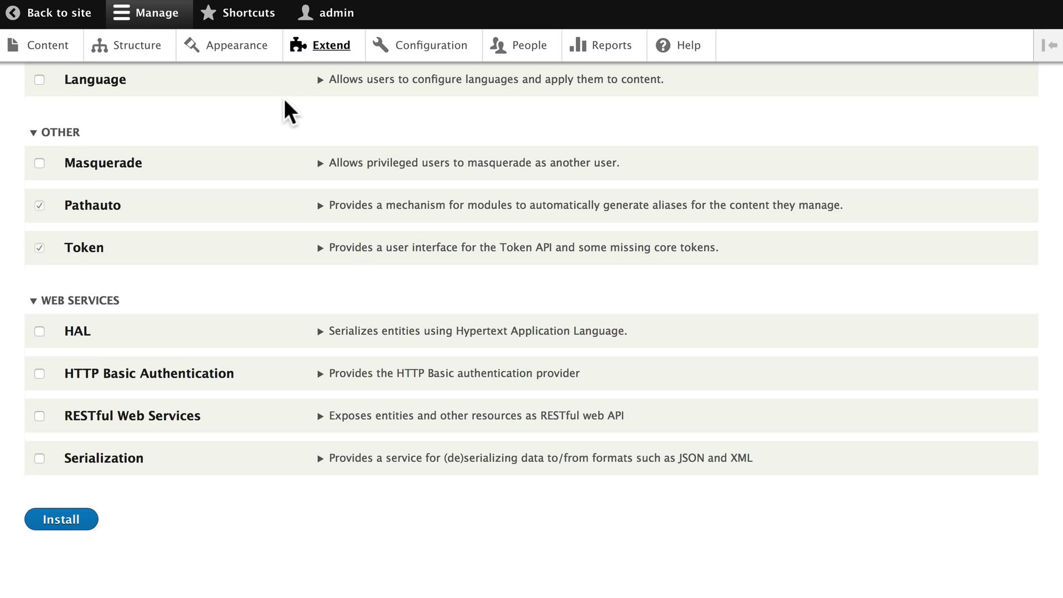
Step: Open the URL aliases list from the Configuration overview
left_click(431, 47)
scroll(245, 191, "down", 10)
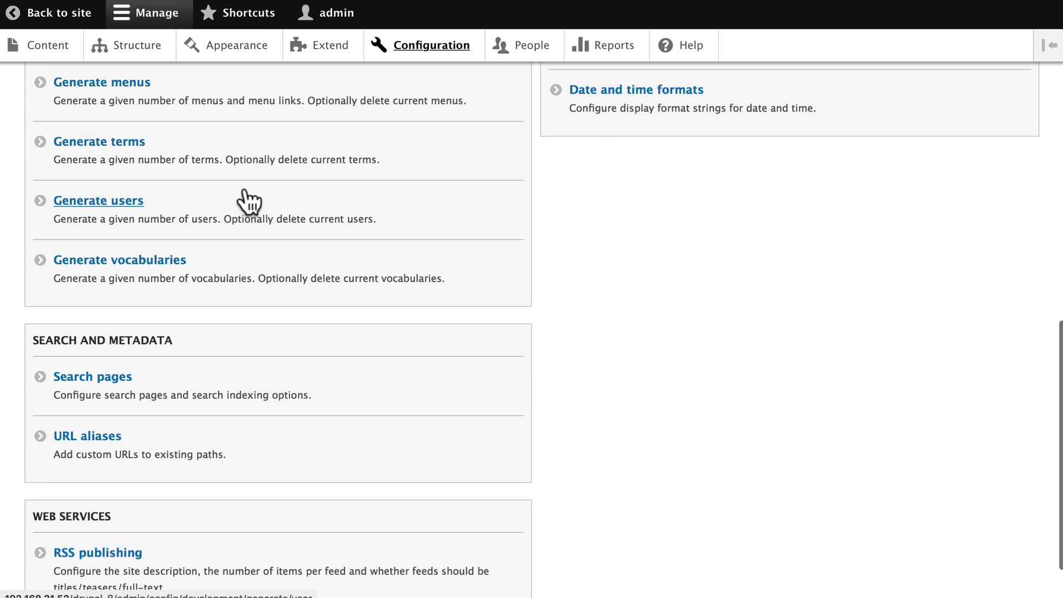
scroll(245, 200, "down", 3)
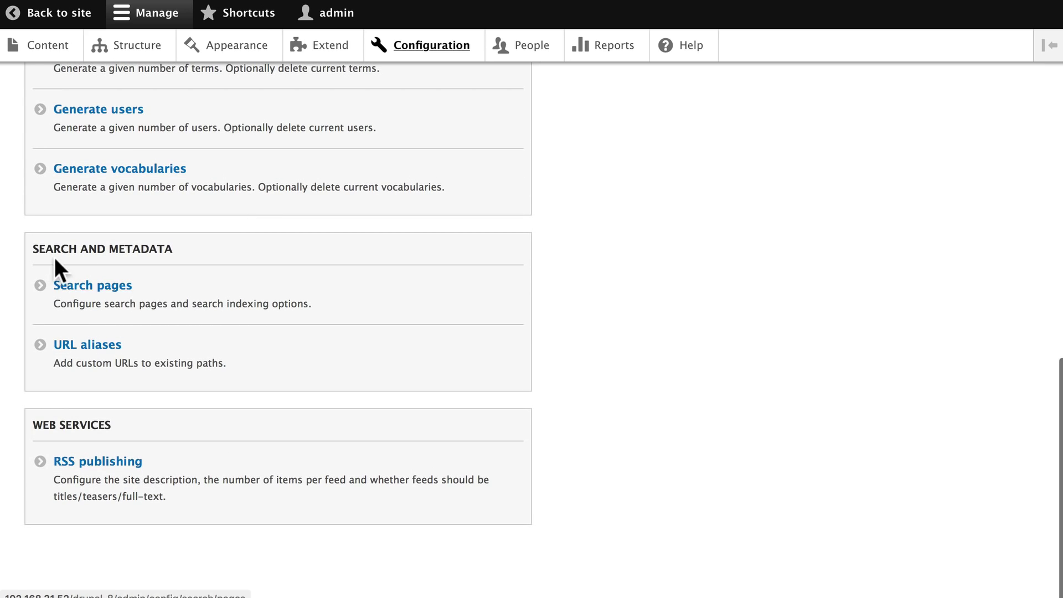
left_click(140, 357)
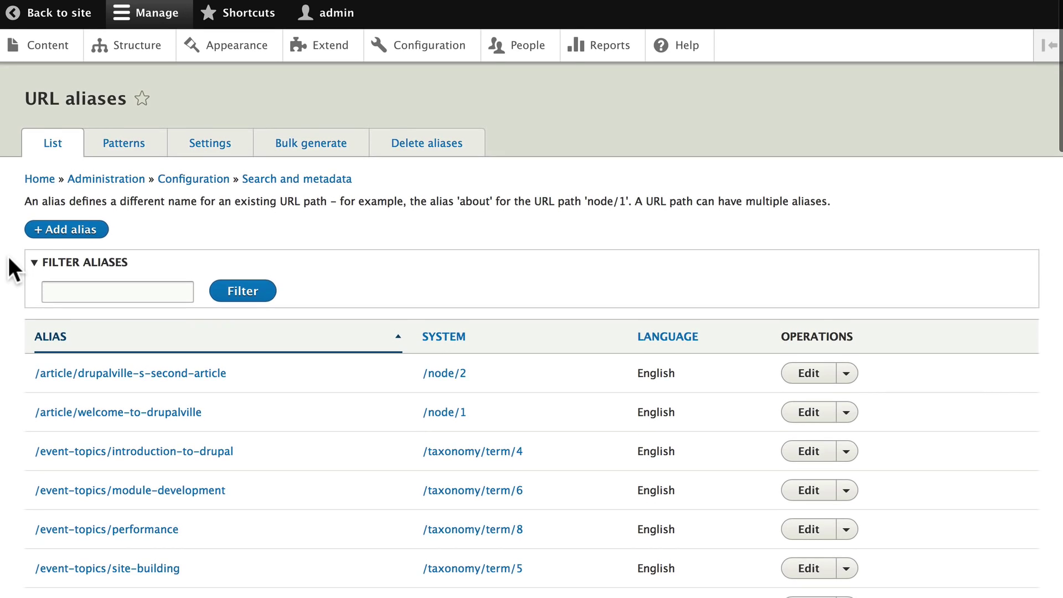
Step: Browse the existing URL aliases, then go to the Patterns settings
scroll(9, 260, "down", 3)
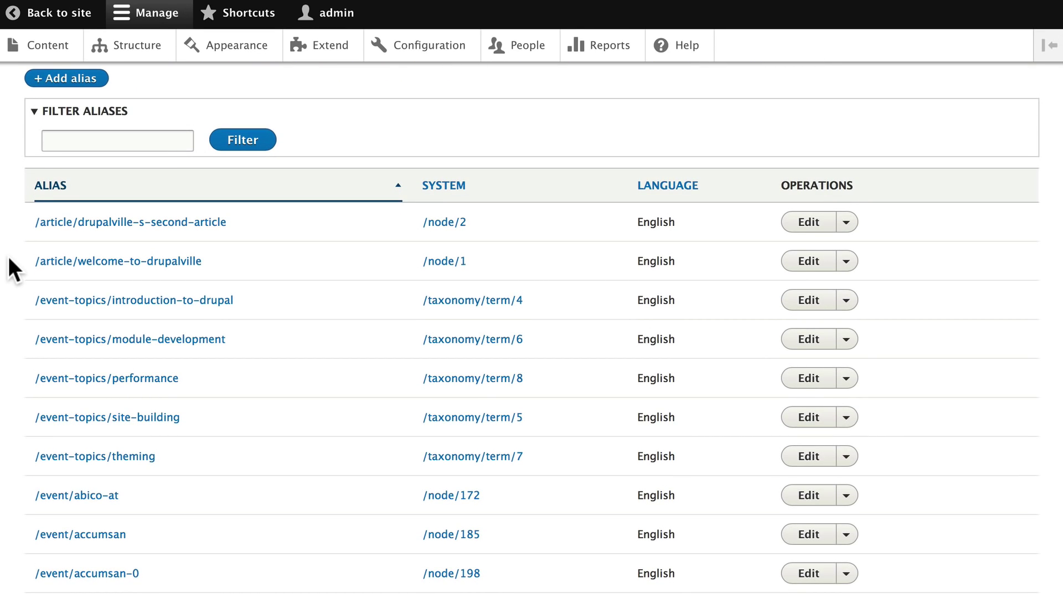
scroll(8, 257, "down", 3)
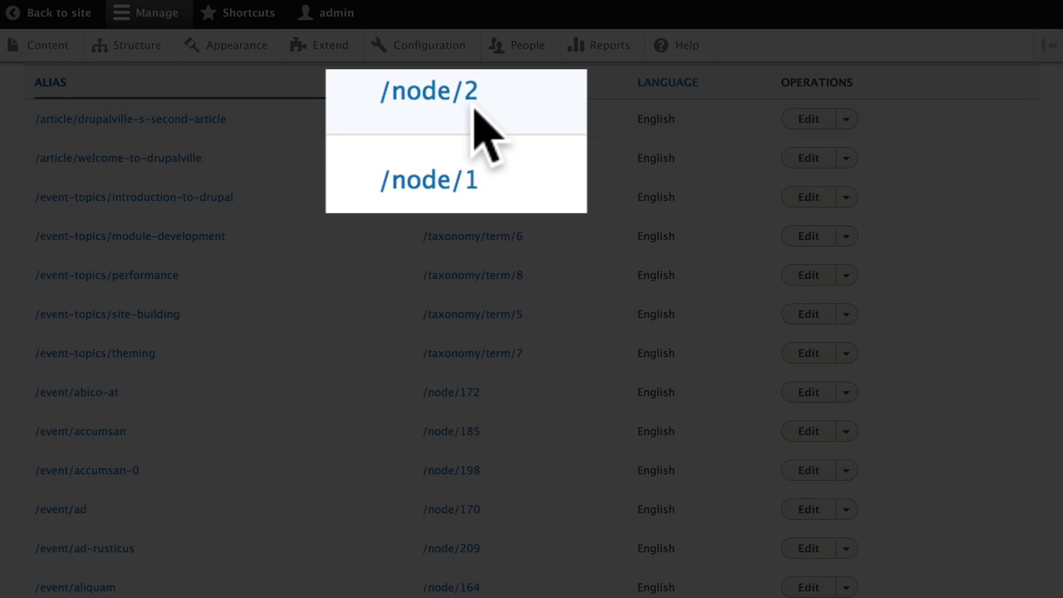
scroll(502, 202, "down", 1)
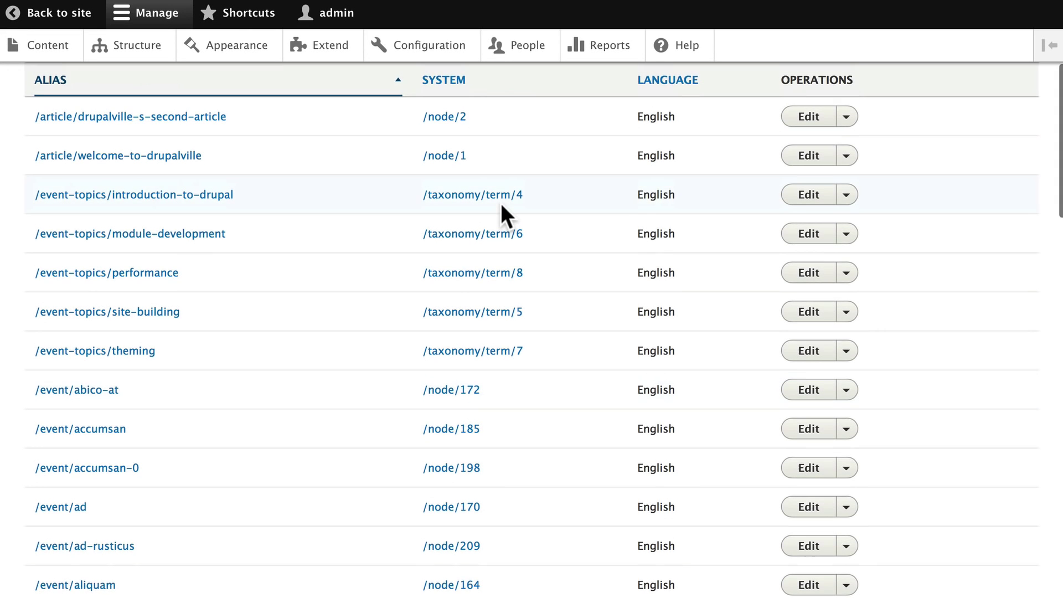
scroll(500, 203, "down", 15)
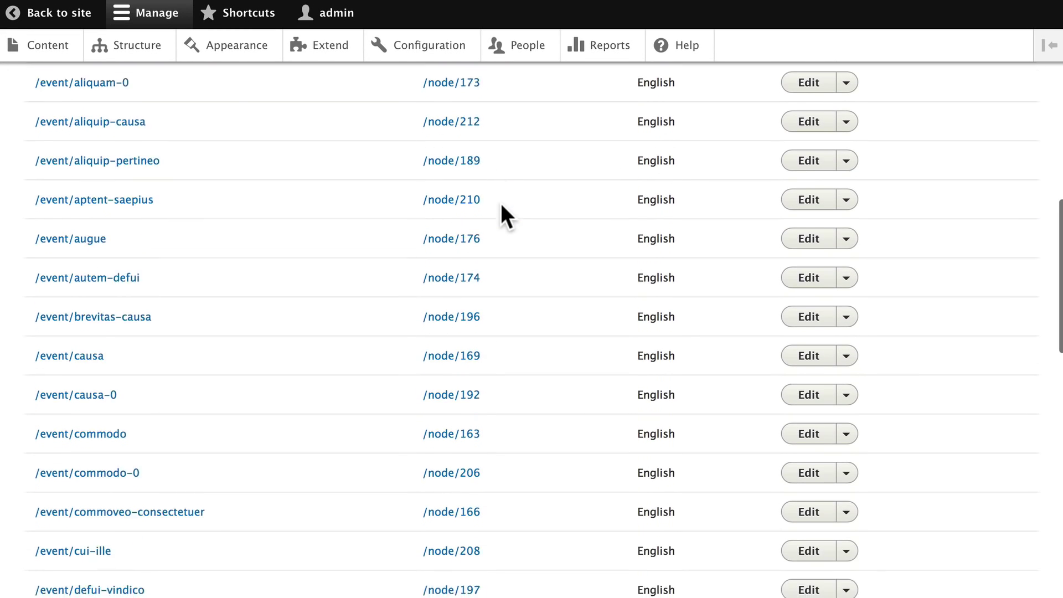
scroll(501, 203, "down", 10)
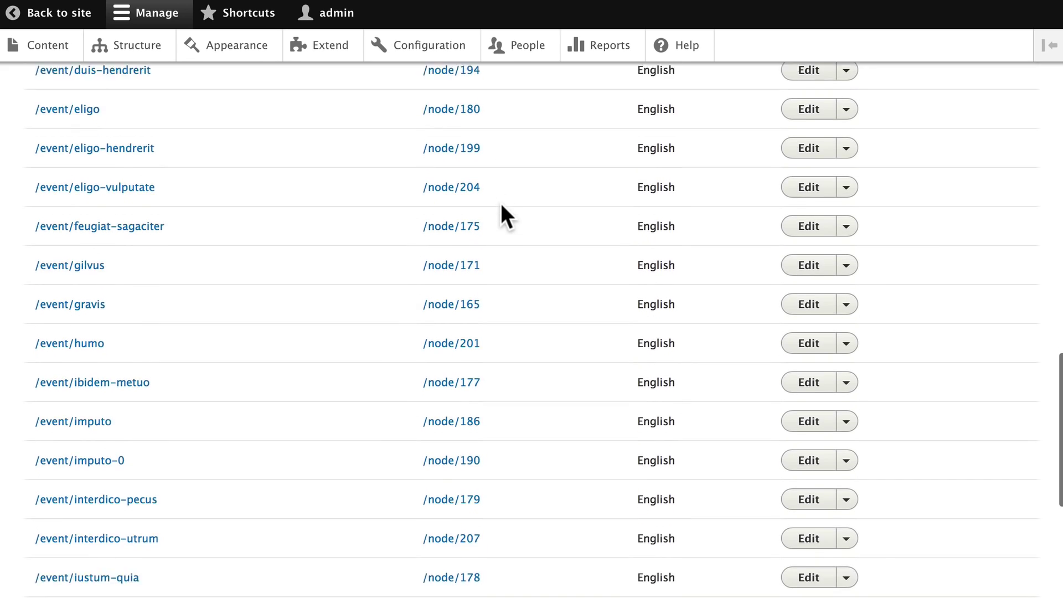
scroll(501, 203, "down", 5)
scroll(501, 203, "up", 20)
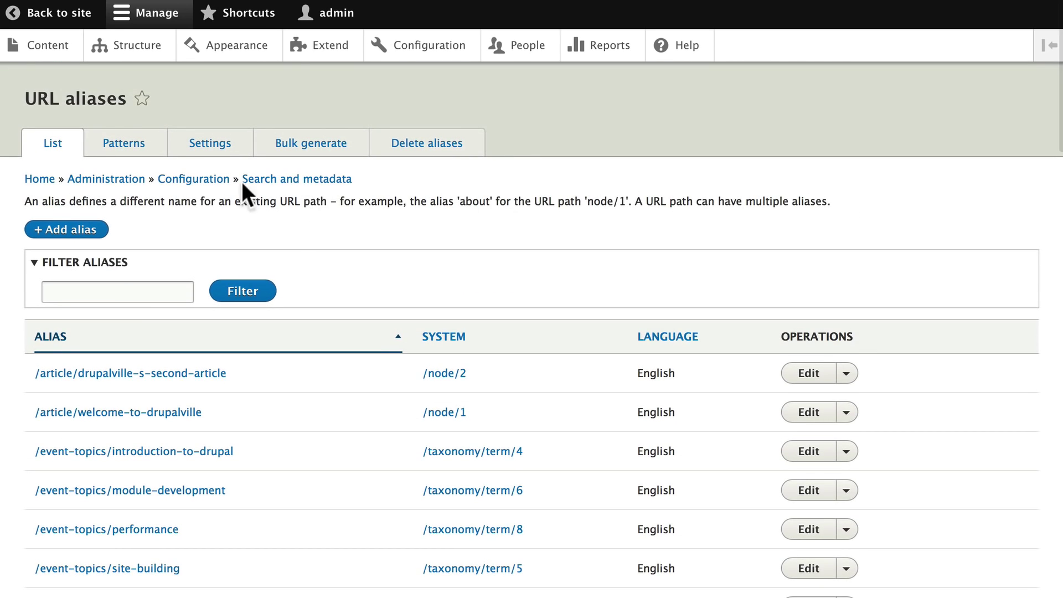
left_click(121, 142)
Step: Review the alias patterns such as article/[node:title] and event/[node:title] and save them
left_click(57, 269)
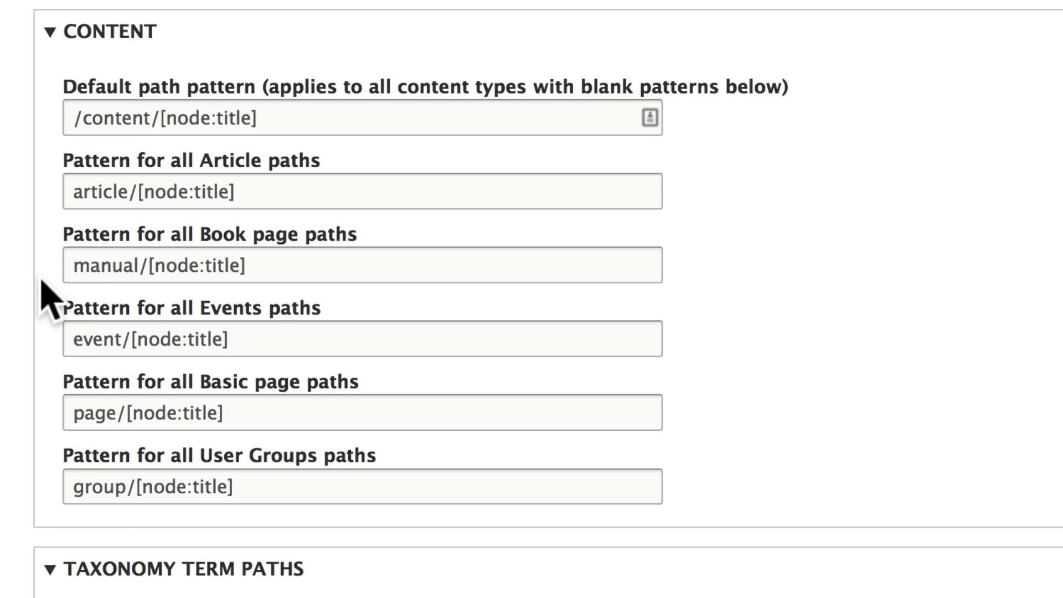
scroll(52, 345, "down", 3)
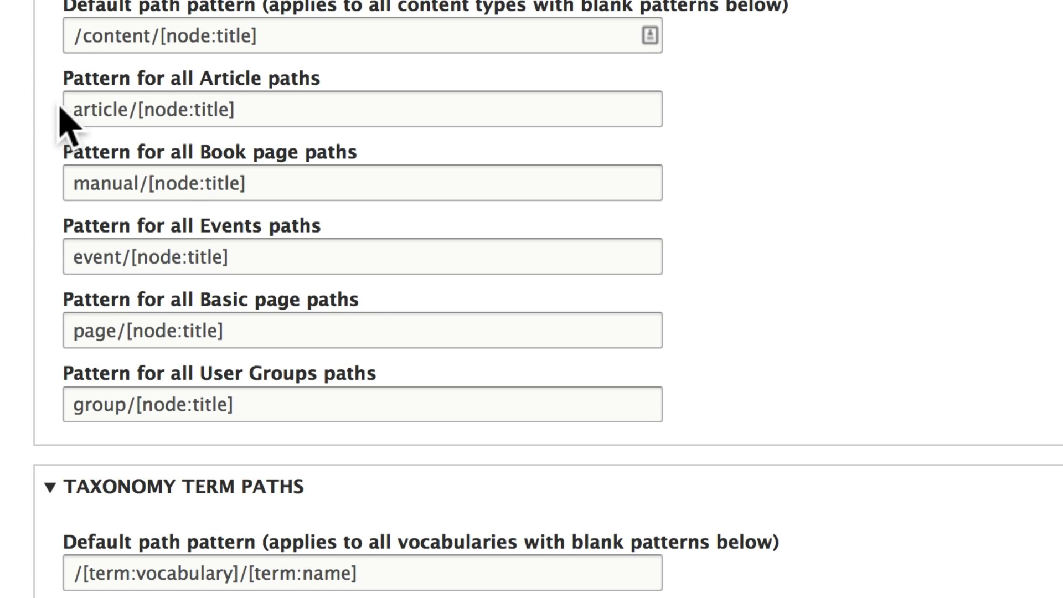
scroll(66, 143, "up", 1)
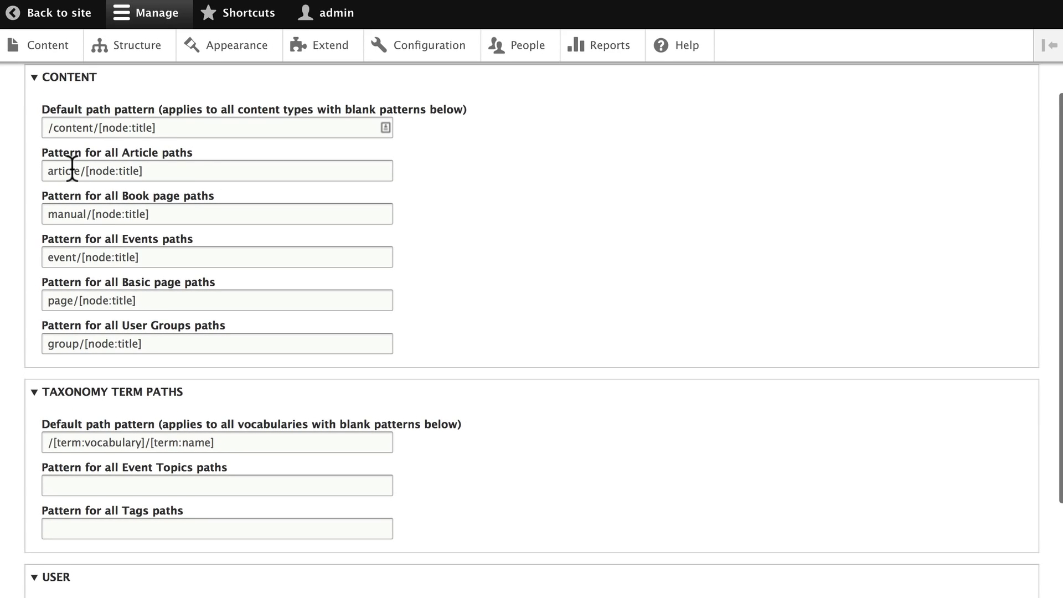
scroll(73, 171, "down", 5)
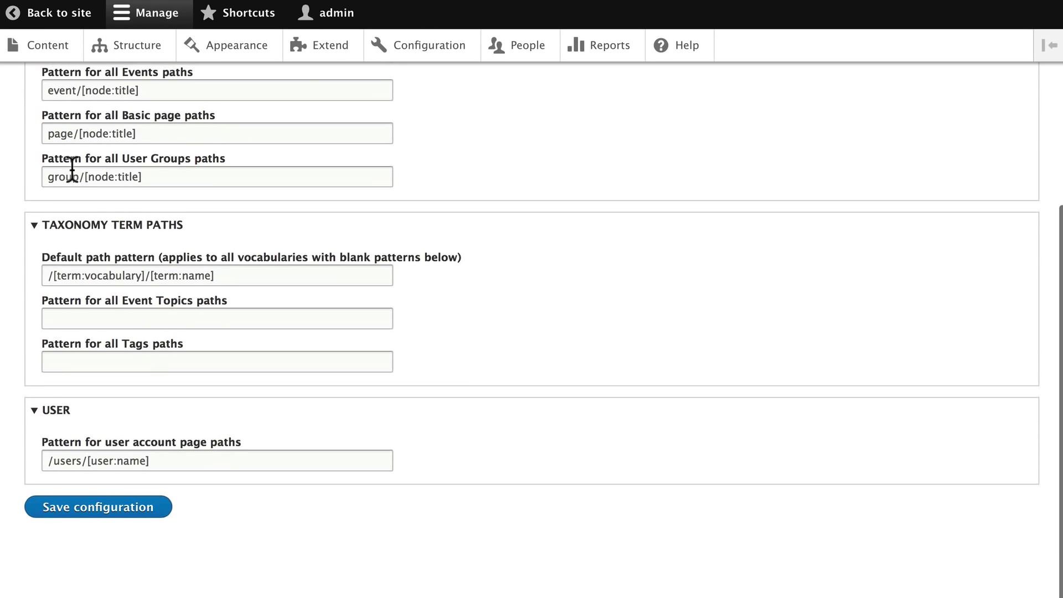
left_click(94, 516)
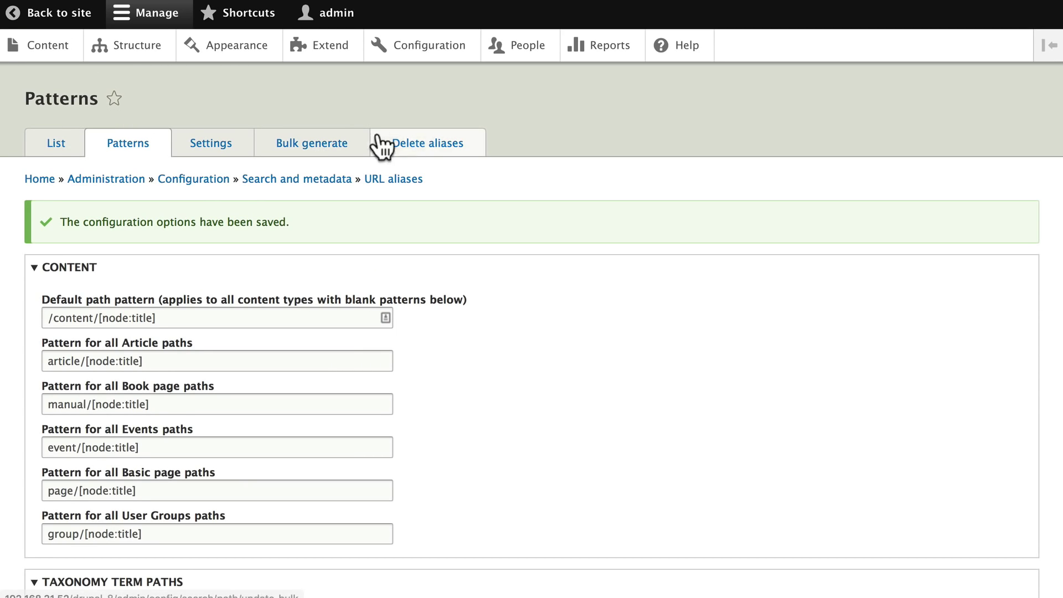
Step: Delete all 89 existing path aliases from the Delete aliases tab
left_click(434, 143)
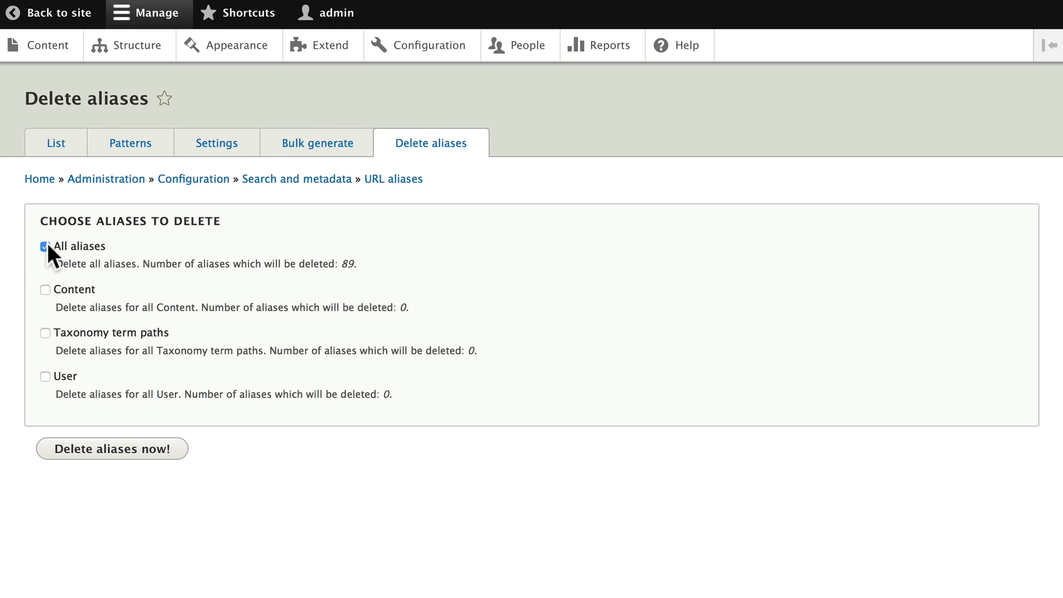
left_click(99, 449)
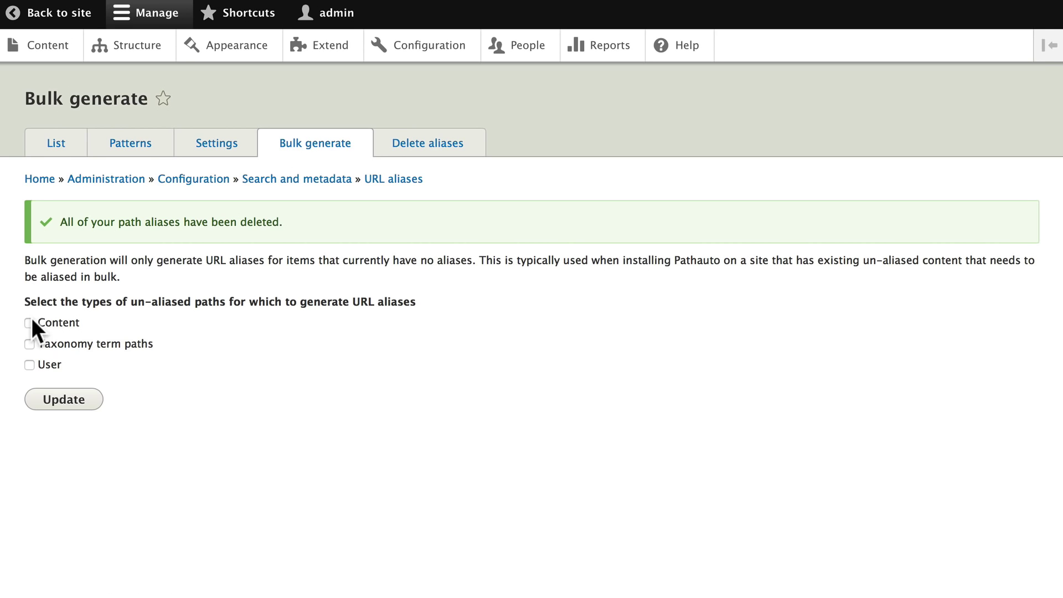
Step: Bulk-generate 91 aliases including taxonomy terms, then review the new event, tags and users aliases
left_click(31, 344)
left_click(63, 403)
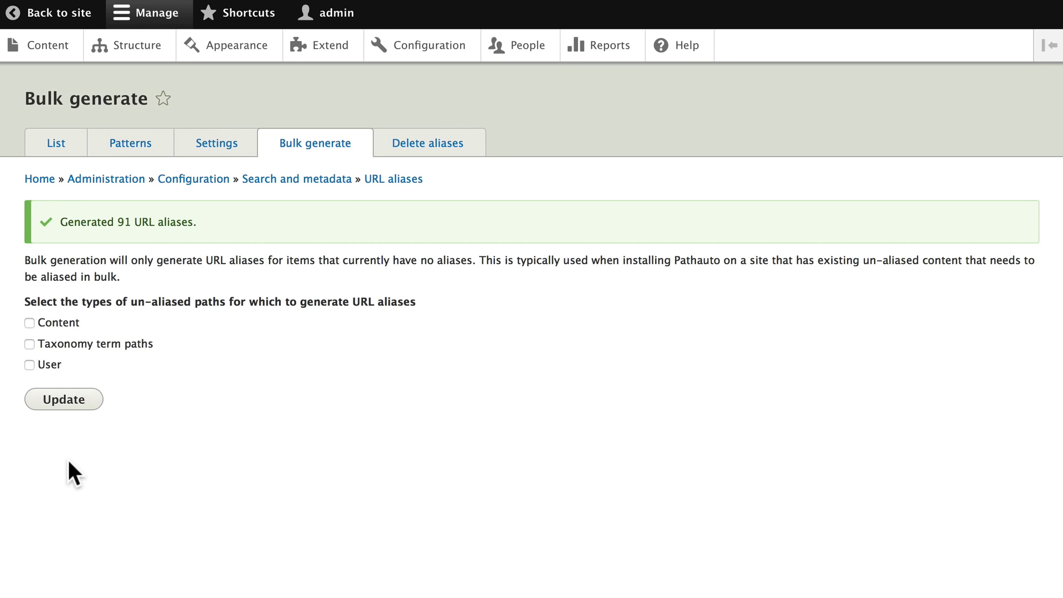
left_click(62, 142)
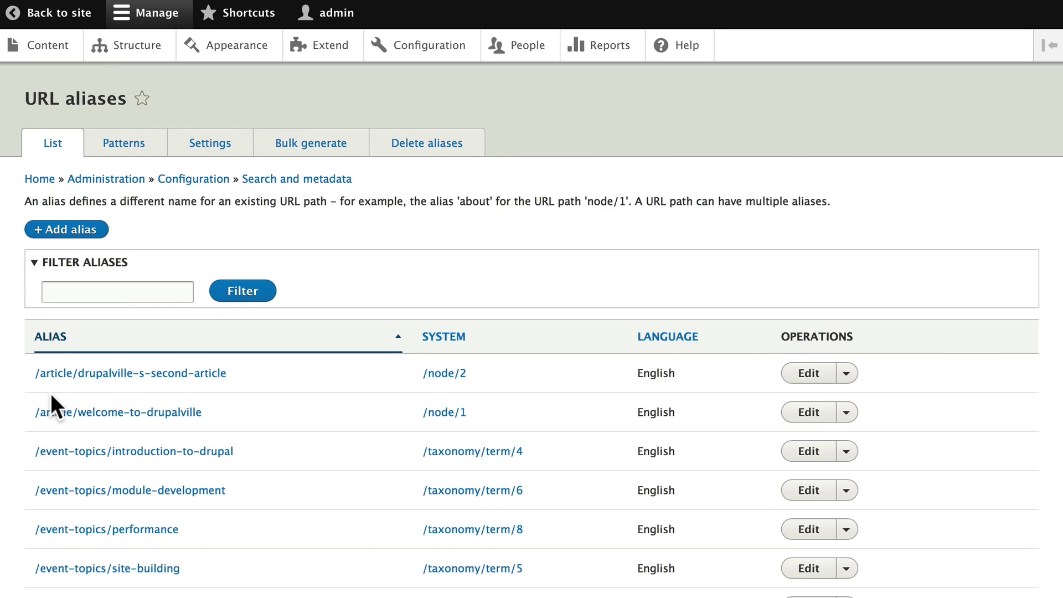
scroll(44, 393, "down", 5)
scroll(42, 392, "down", 2)
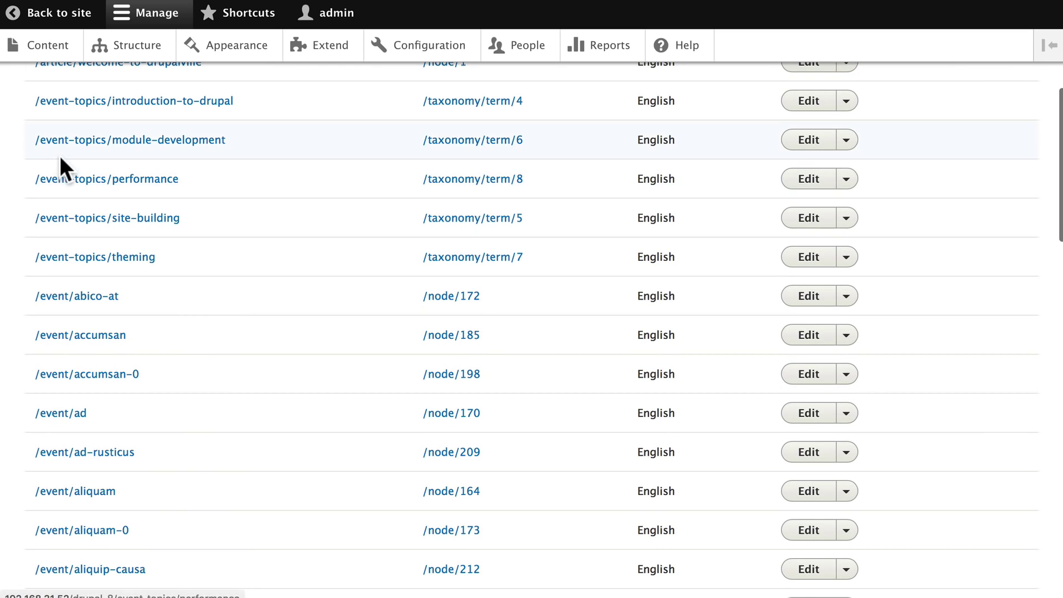
scroll(57, 297, "down", 10)
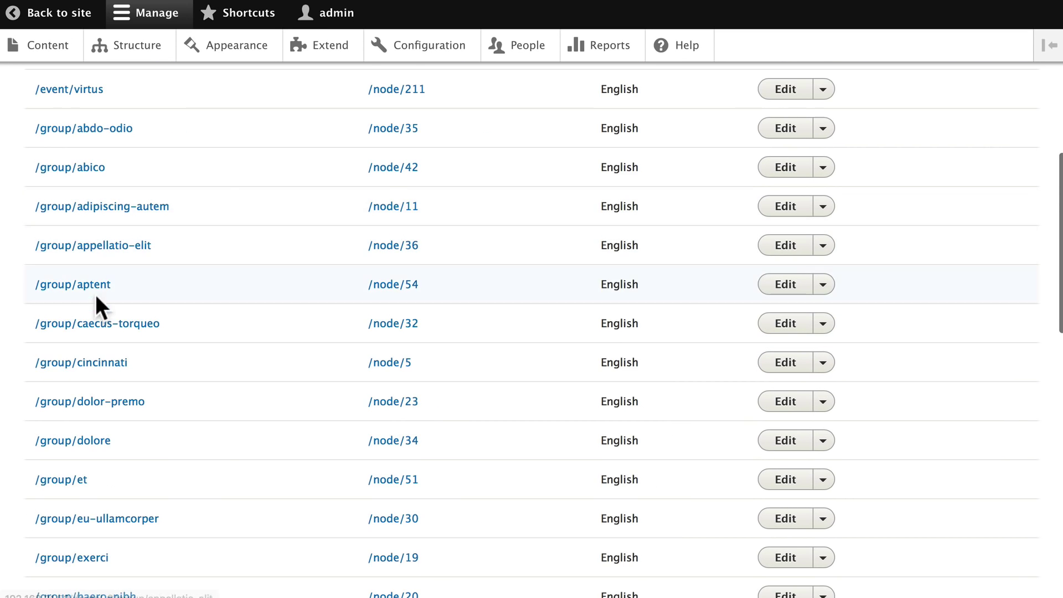
scroll(99, 389, "down", 5)
scroll(100, 392, "down", 10)
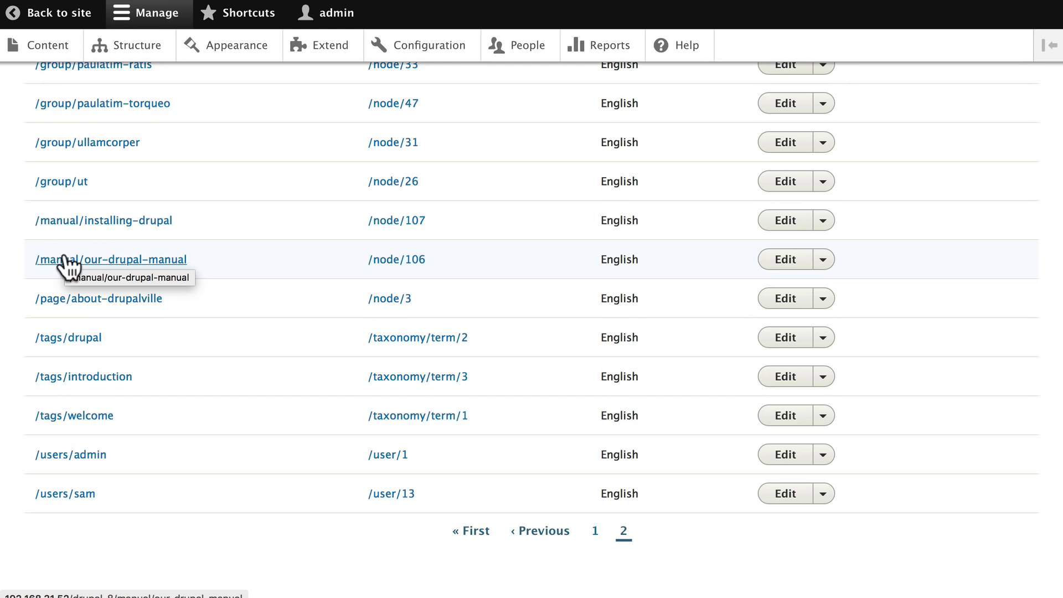
scroll(65, 266, "up", 20)
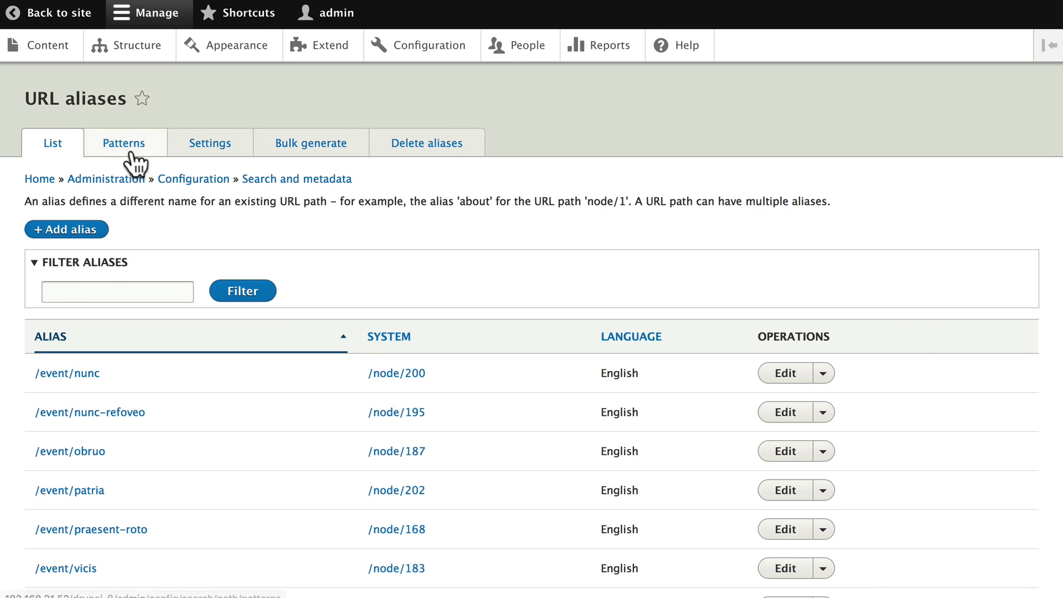
Step: Return to the Patterns page showing manual/[node:title] and event/[node:title] patterns
left_click(99, 151)
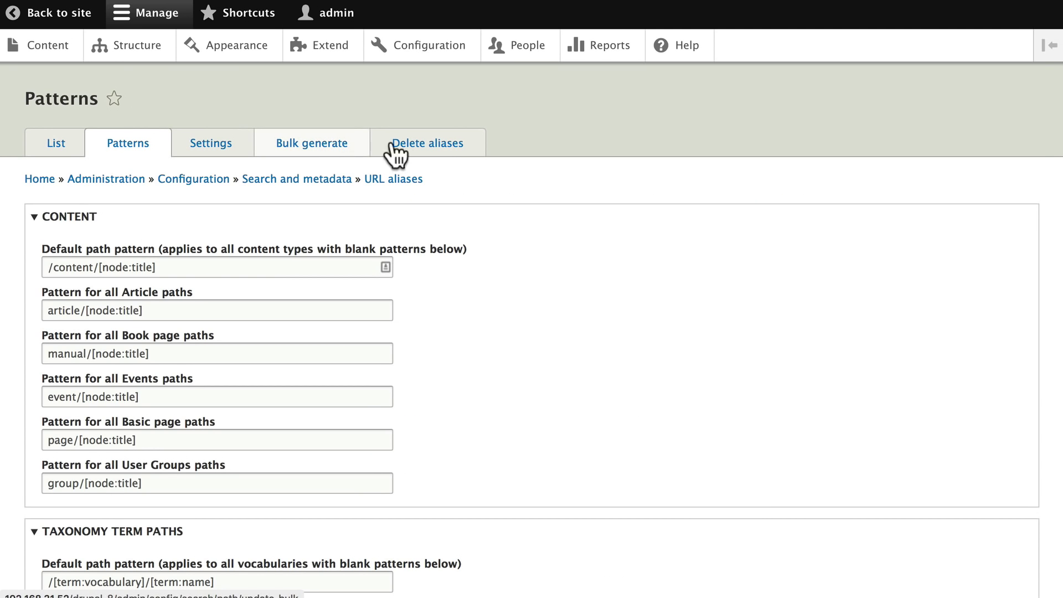